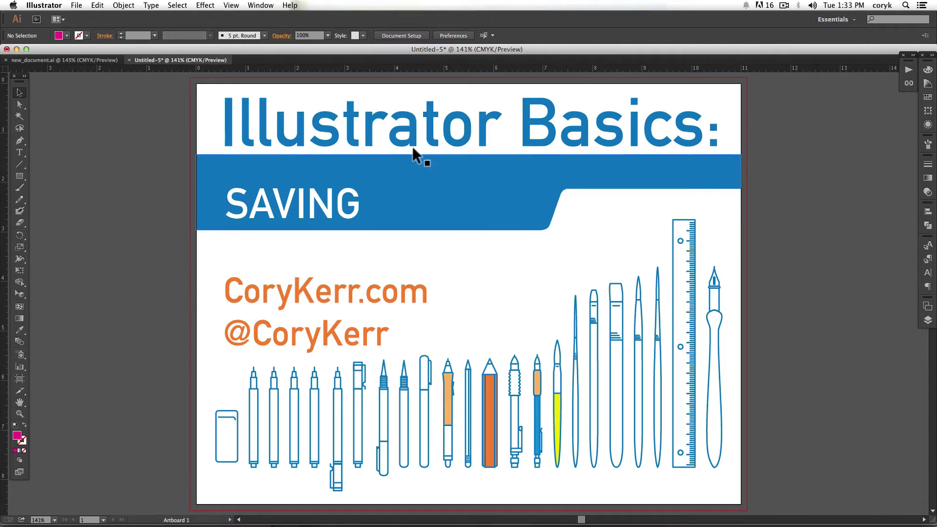
- Open the File menu to reach the save and export commands for the Illustrator Basics artwork
click(77, 6)
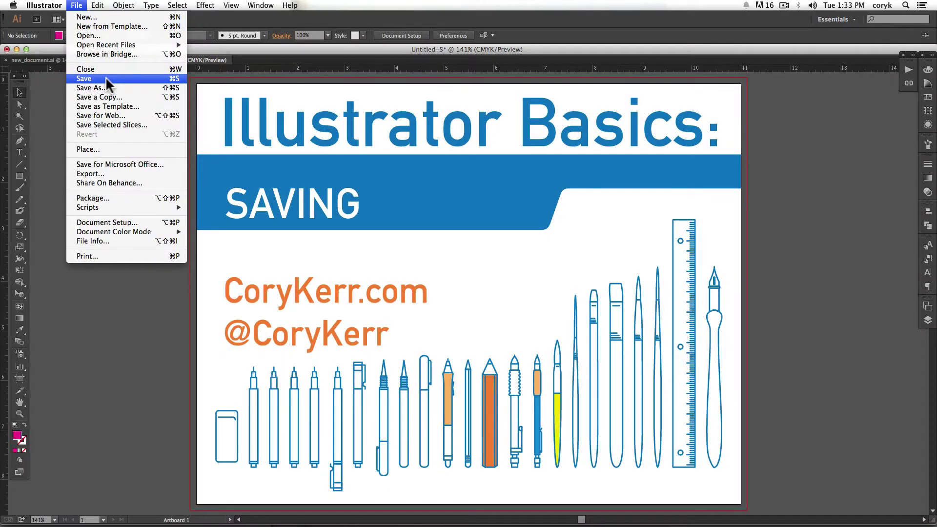
- Start saving the document as Untitled-5.ai, reviewing formats and keeping Adobe Illustrator (ai)
click(107, 80)
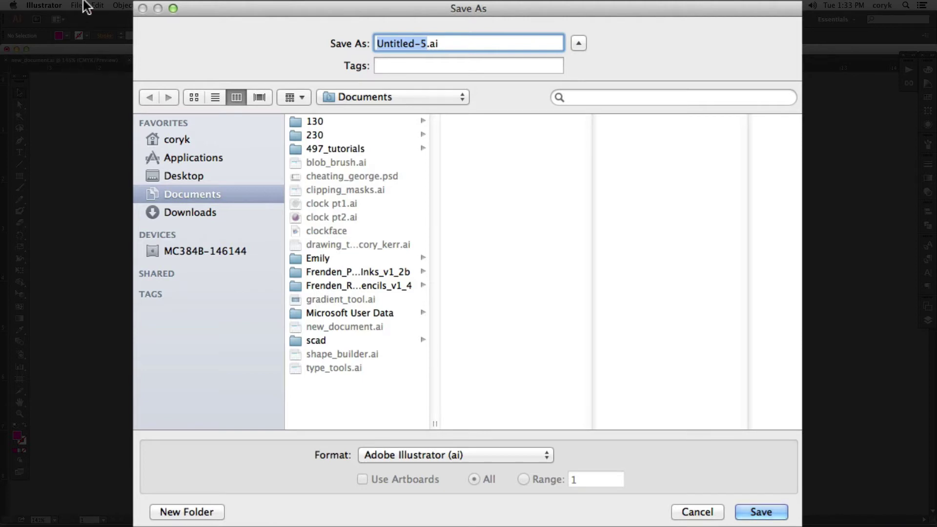
click(547, 455)
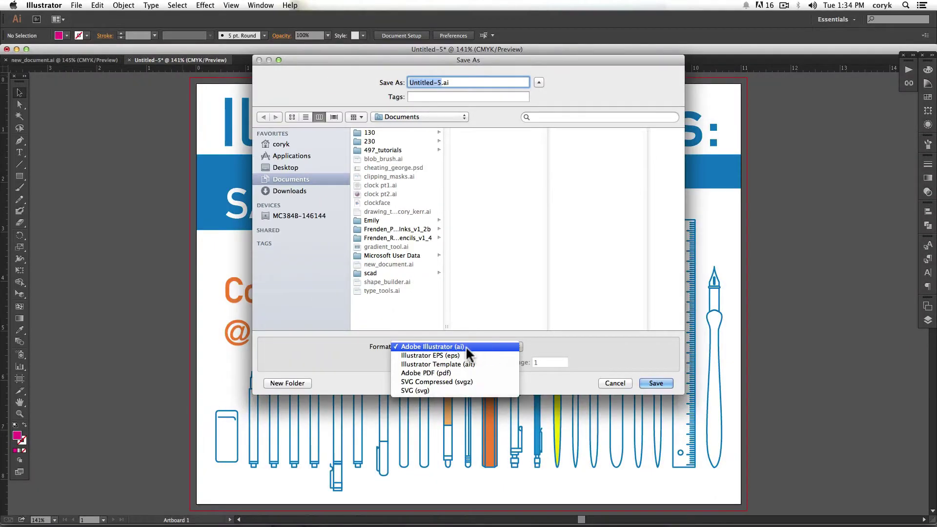
click(467, 348)
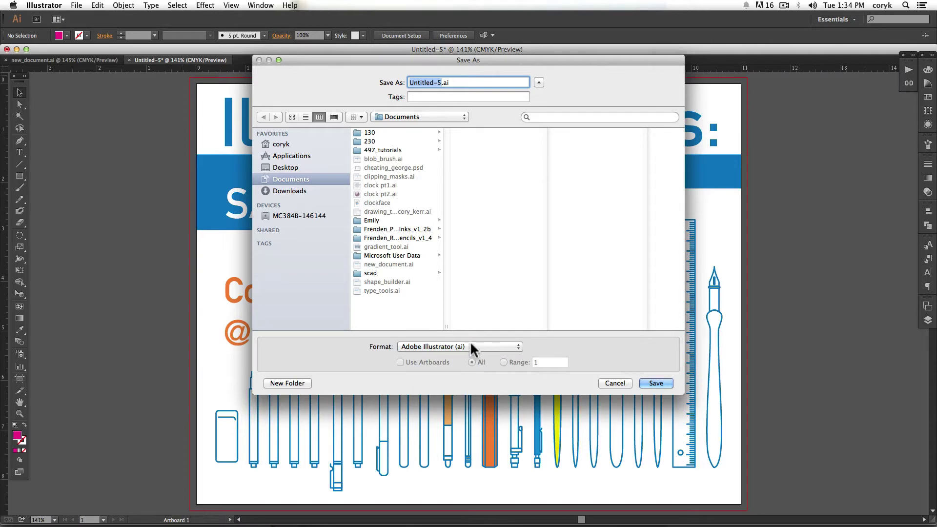
- Save as an Illustrator file with the Version set to Illustrator CS5 and confirm the options
click(656, 383)
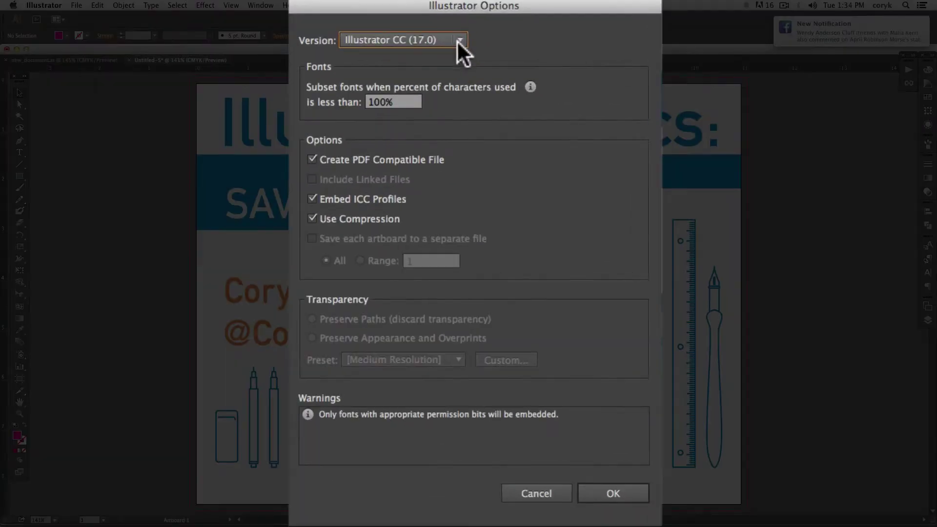
click(459, 39)
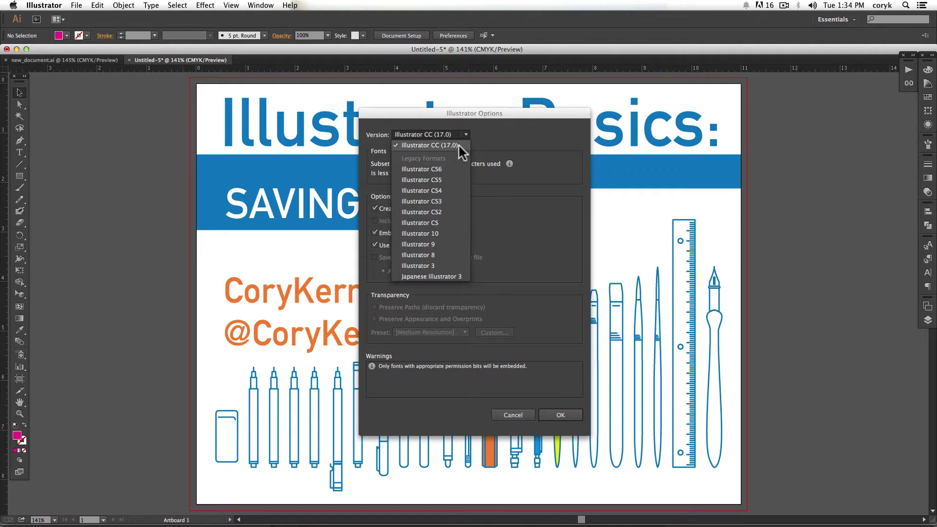
click(449, 179)
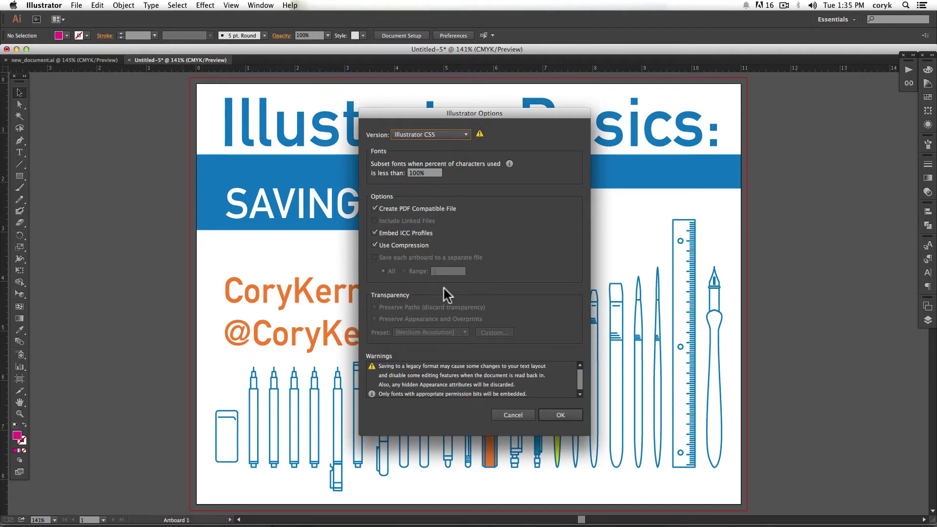
click(558, 416)
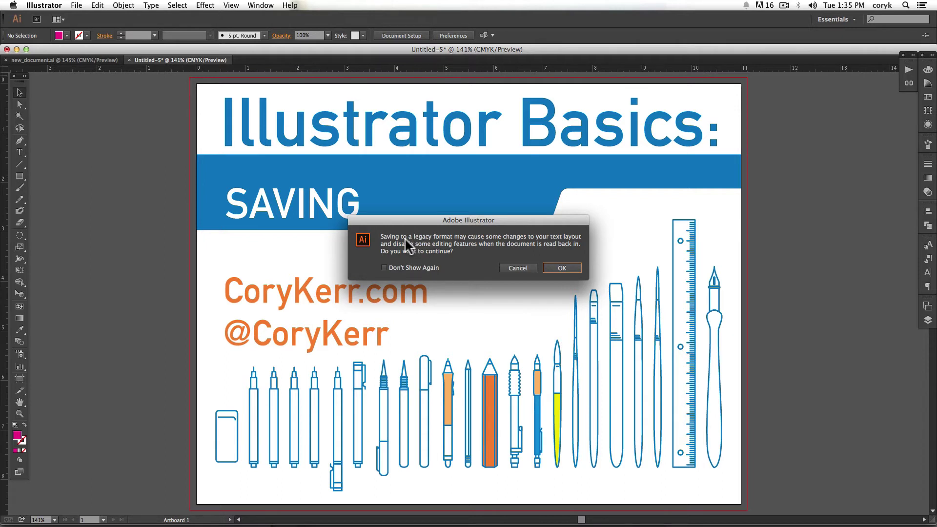
click(518, 267)
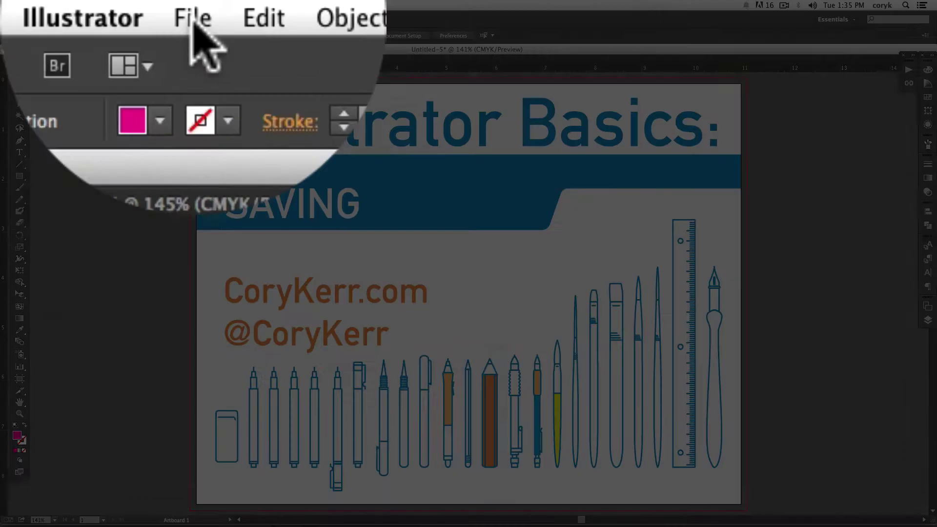
click(76, 4)
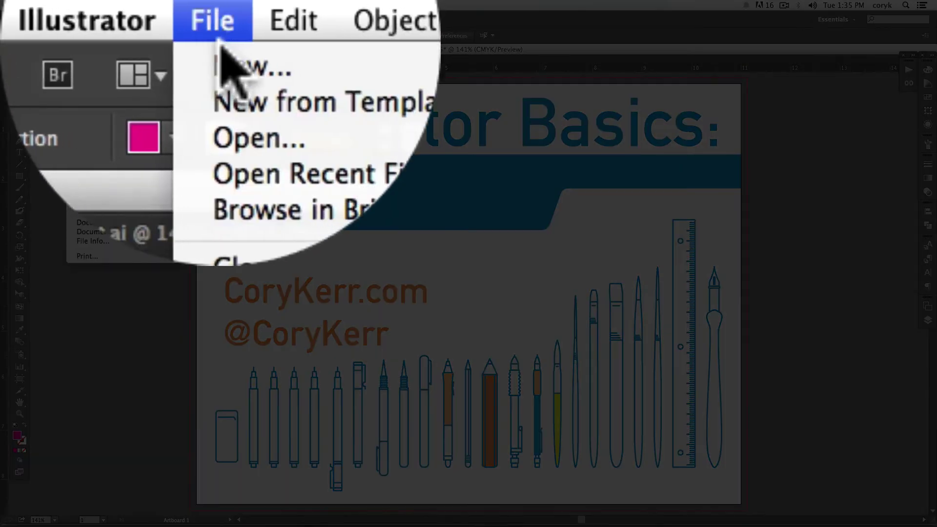
click(94, 89)
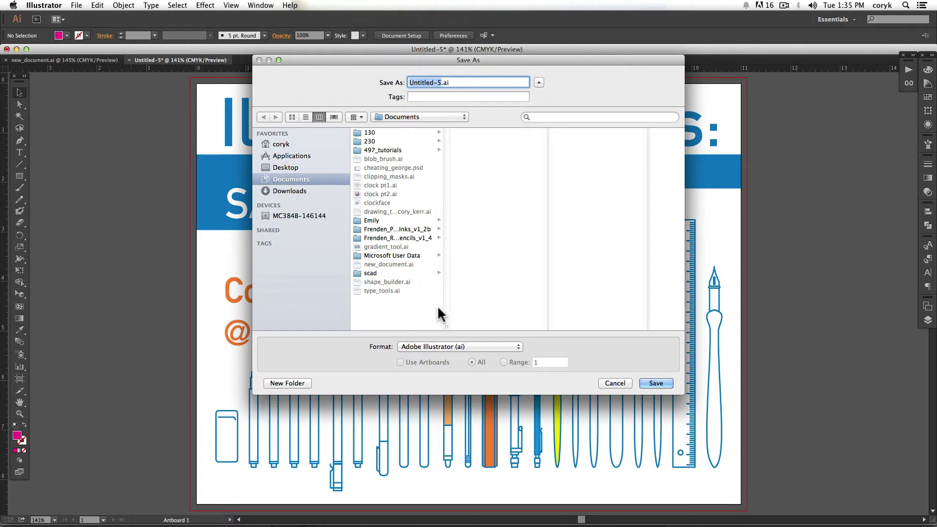
click(437, 83)
text(b)
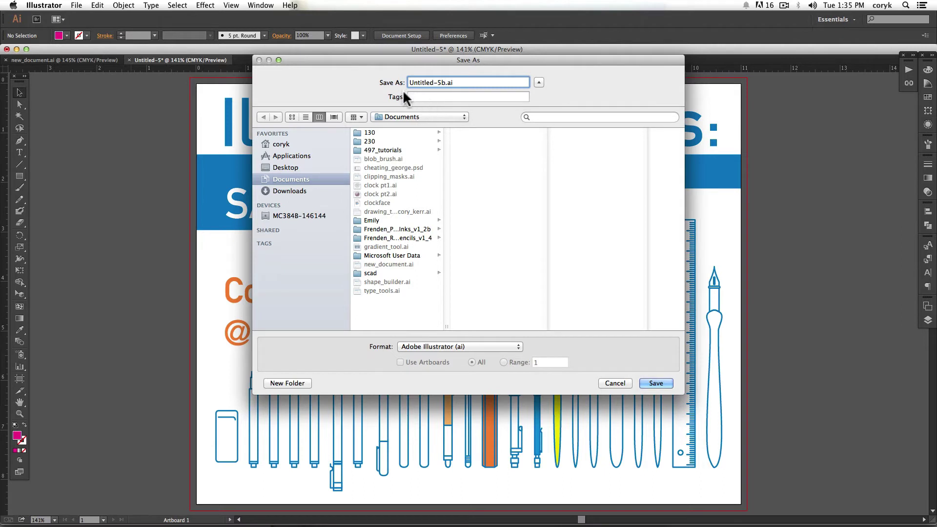
click(517, 347)
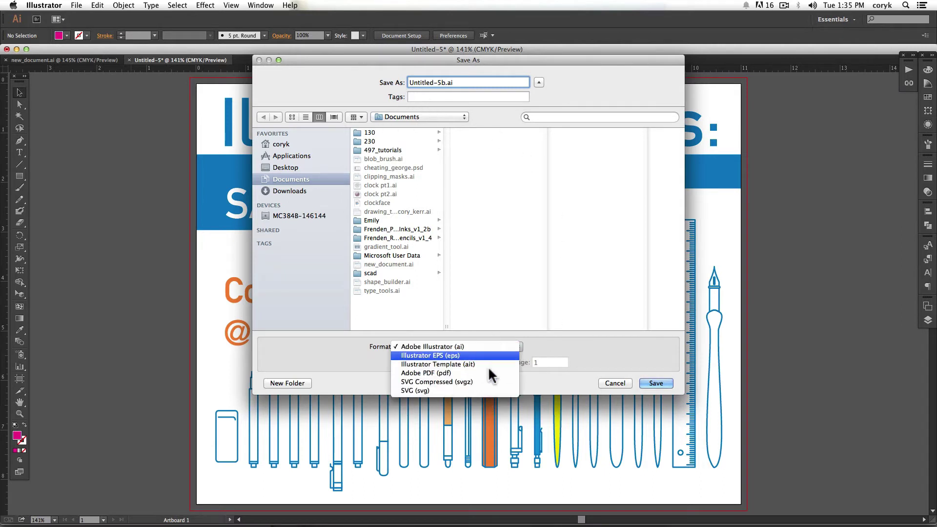
click(562, 337)
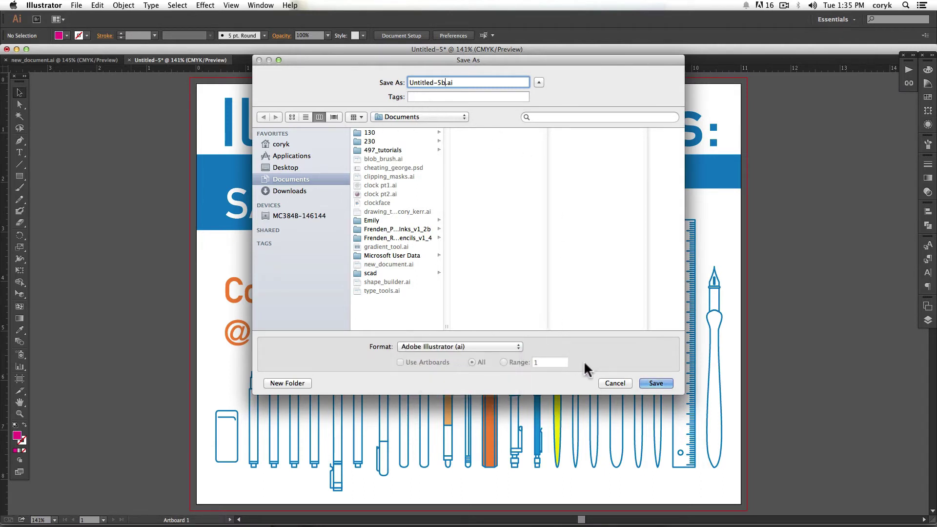
click(286, 383)
click(358, 153)
click(616, 383)
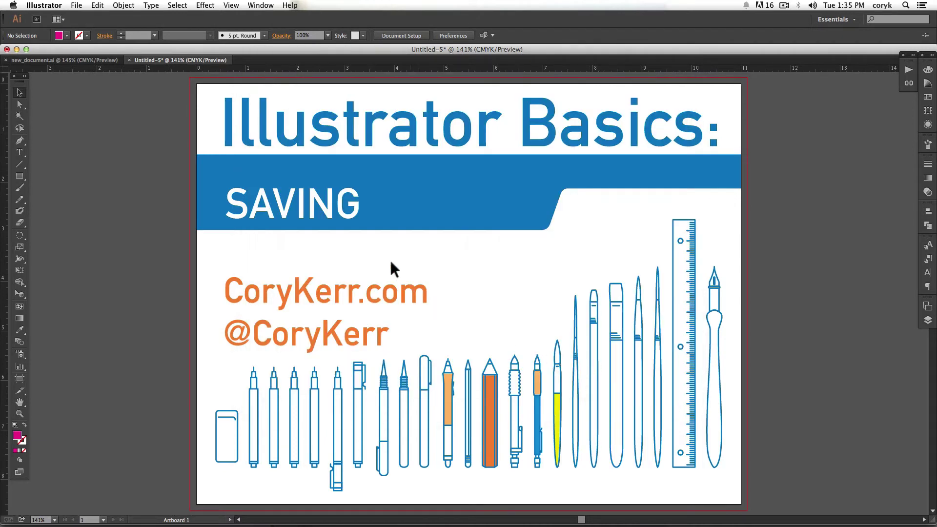
- Open Save for Web and view the Original, Optimized, then 2-Up side-by-side previews
click(76, 6)
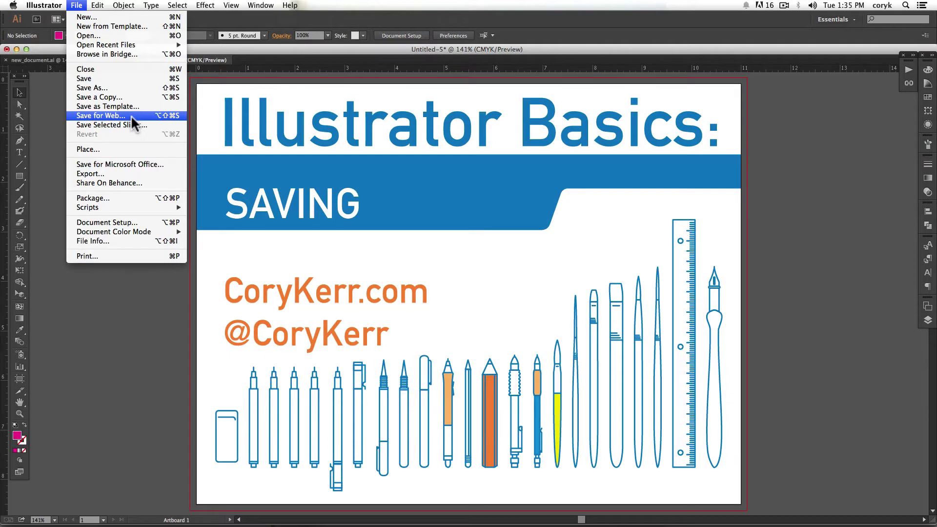
click(130, 116)
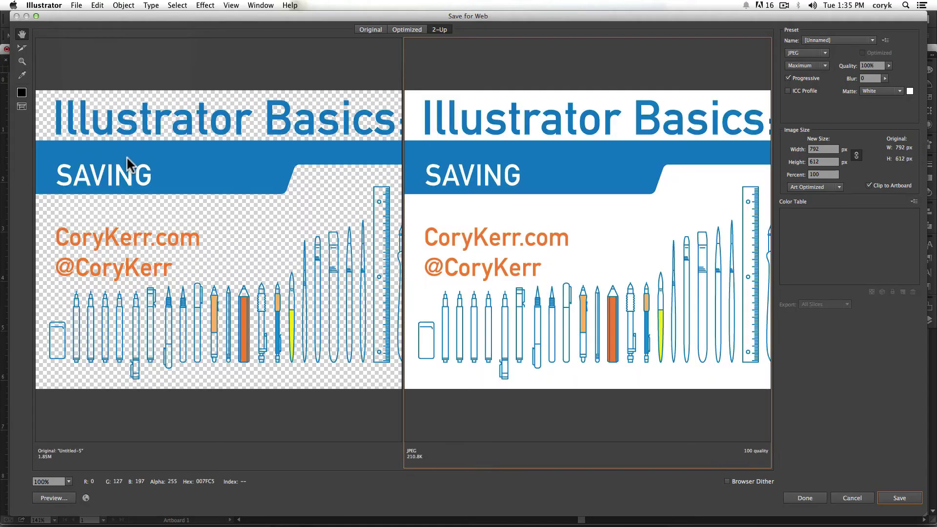
click(370, 29)
click(393, 30)
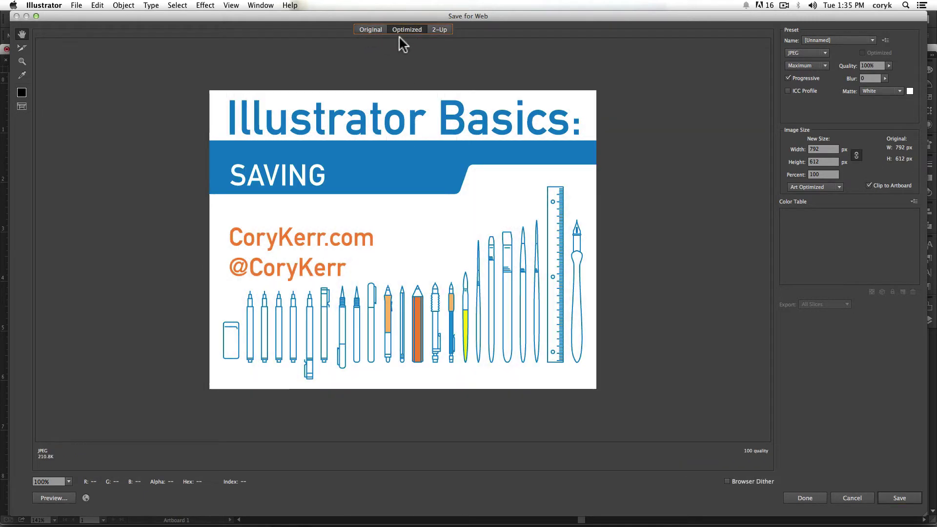
click(438, 28)
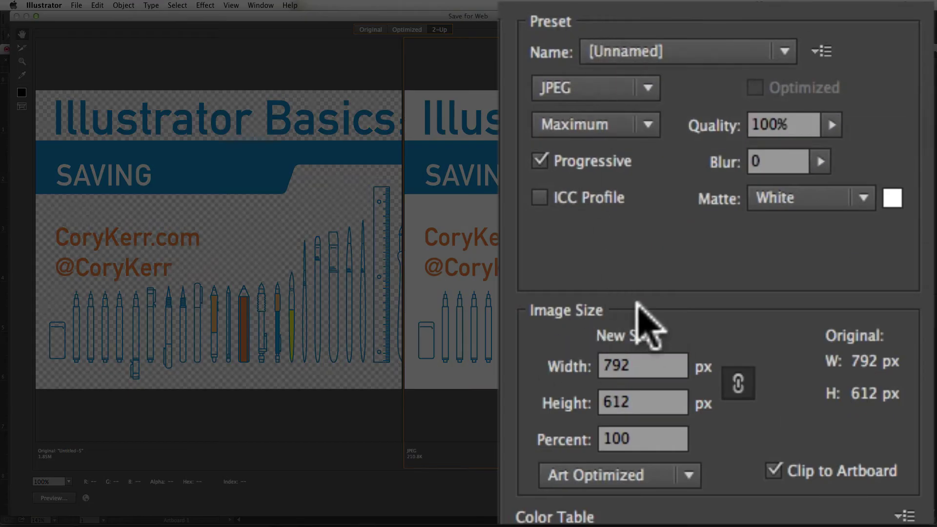
- Try the GIF, PNG-24 and JPEG web image formats in turn
click(642, 87)
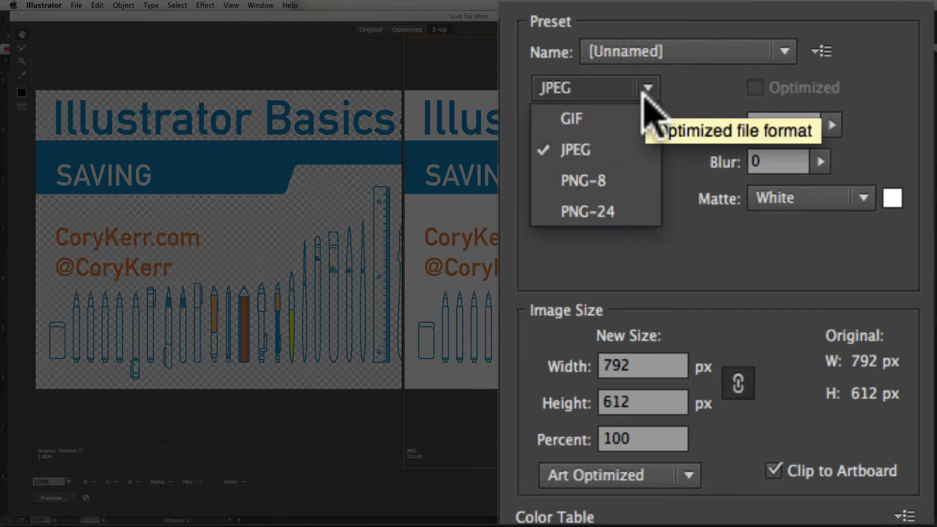
click(630, 121)
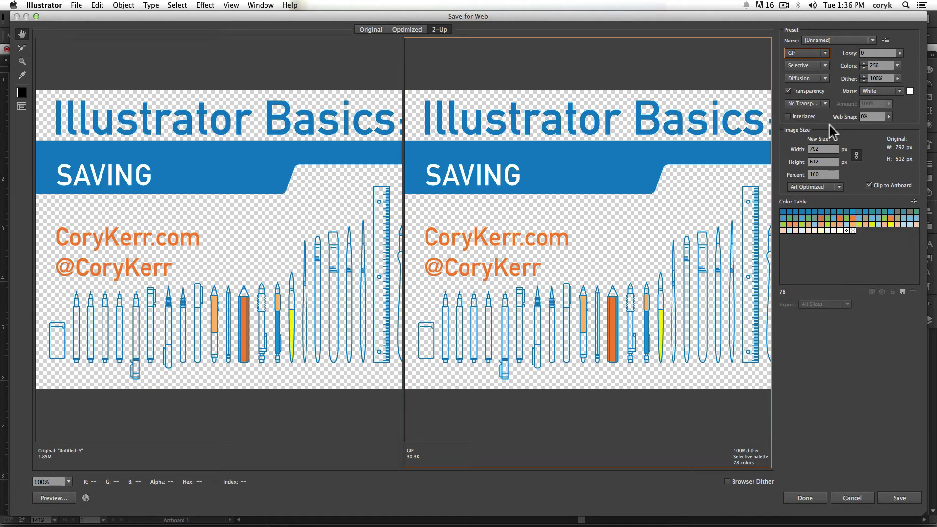
click(824, 54)
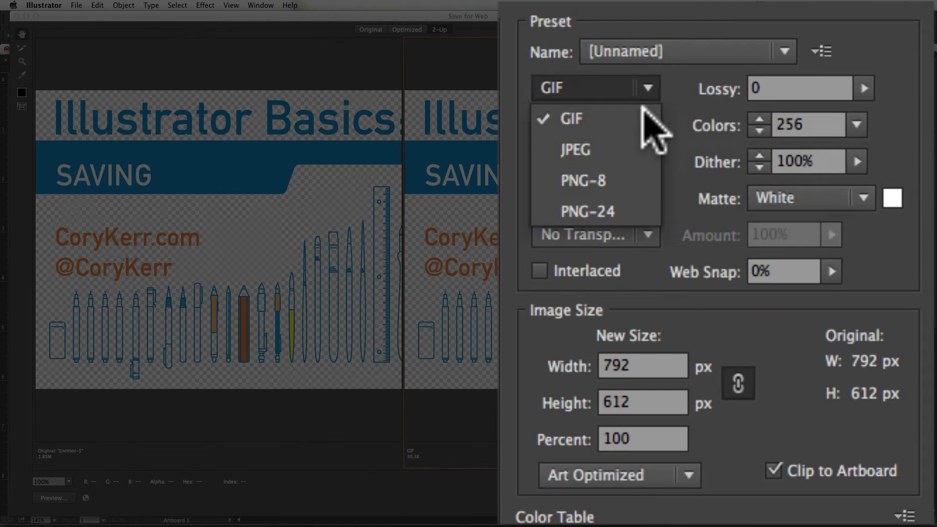
click(616, 211)
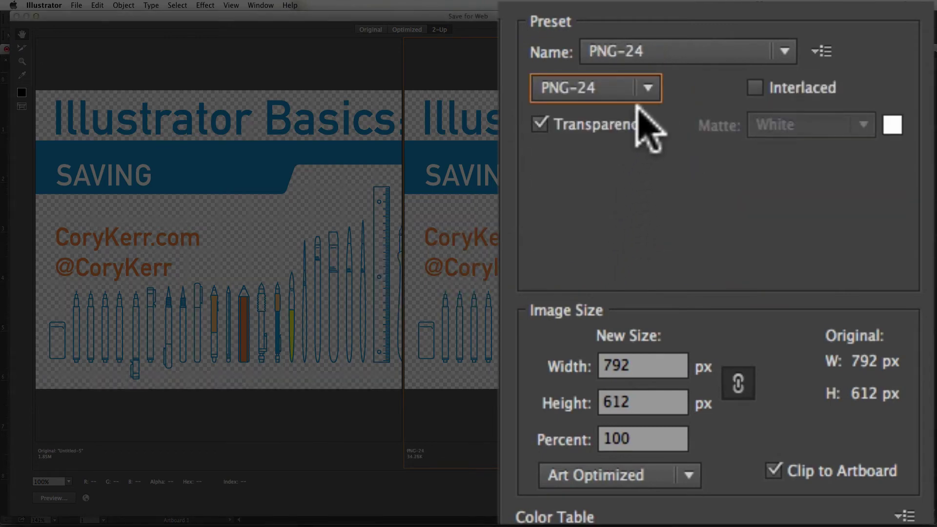
click(639, 91)
click(619, 148)
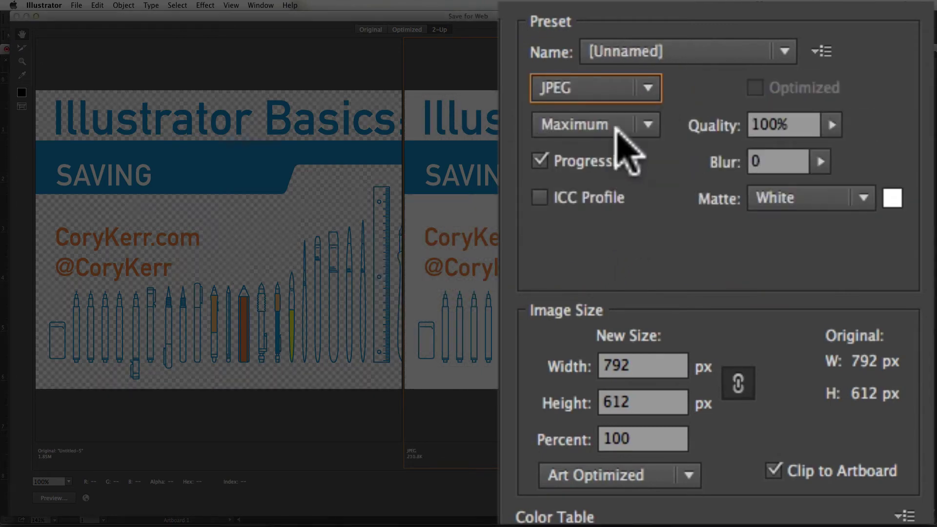
click(643, 89)
click(626, 214)
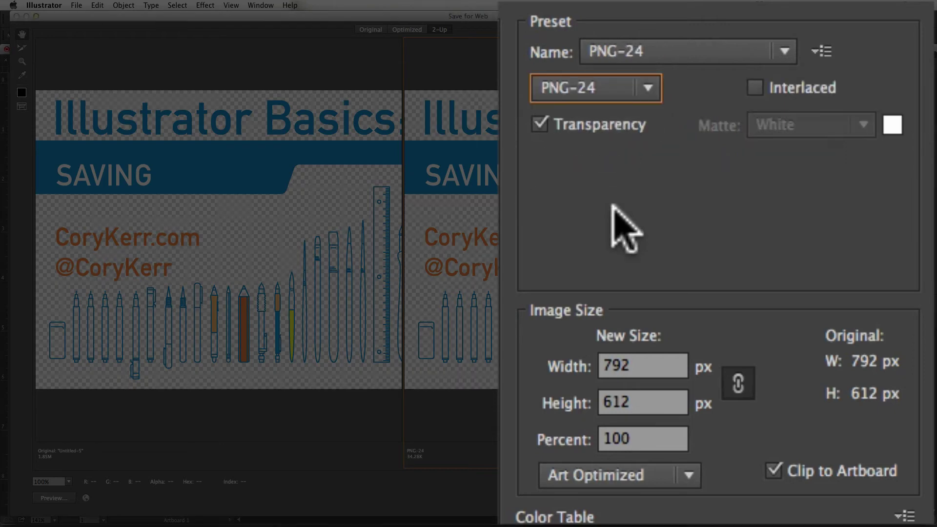
- Set the web format to JPEG with the Maximum quality preset (100%)
click(645, 93)
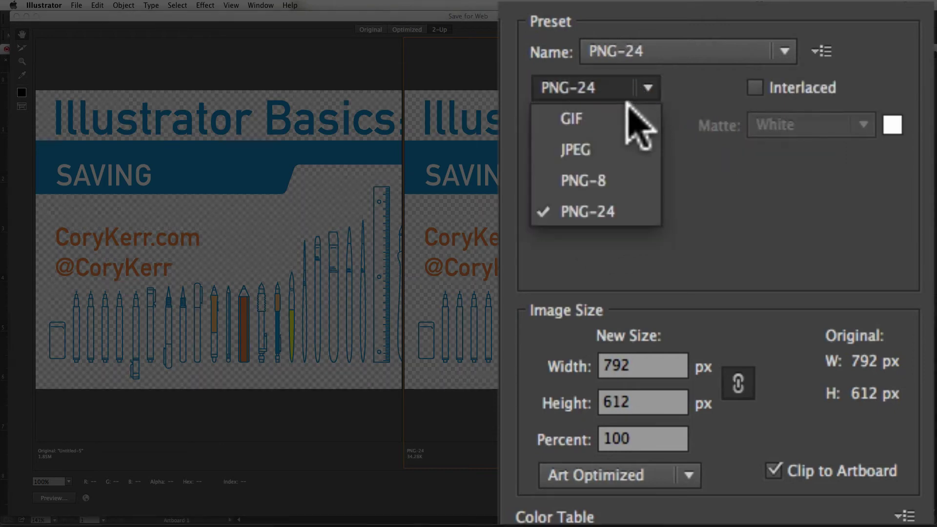
click(624, 149)
click(640, 123)
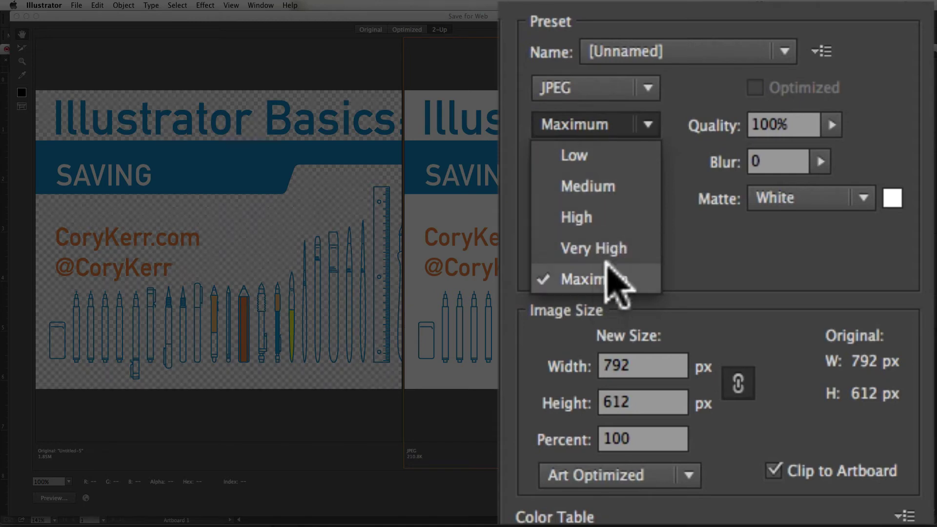
click(801, 122)
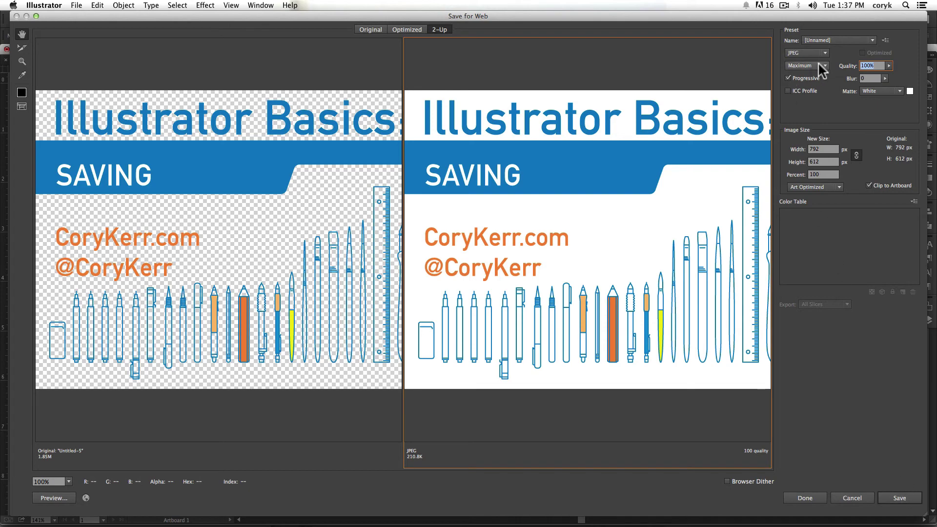
- Switch the output to PNG-24 and toggle Transparency off and on, leaving it checked
click(822, 52)
click(801, 98)
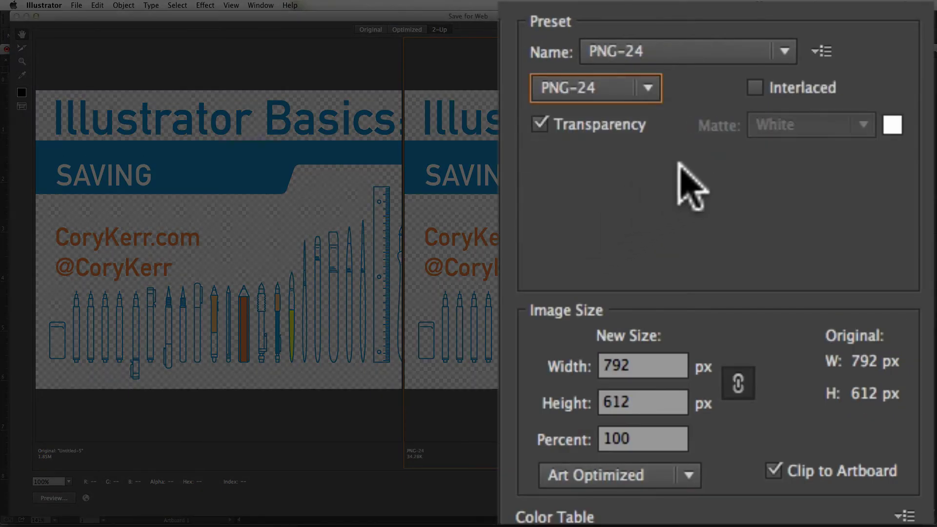
click(541, 126)
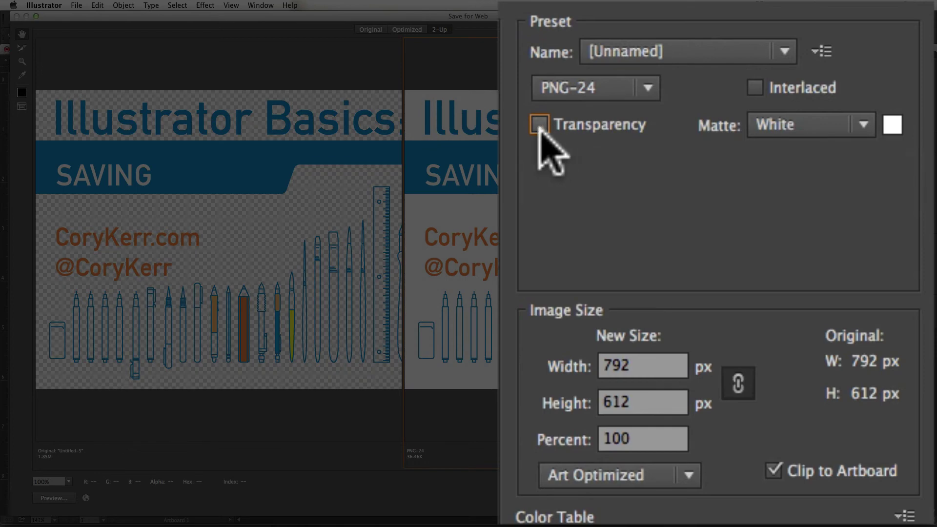
click(540, 128)
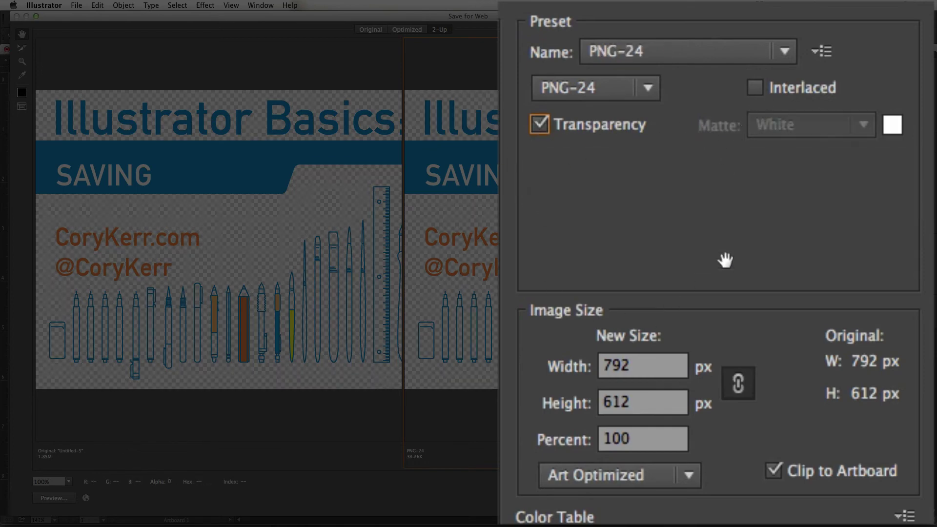
click(540, 125)
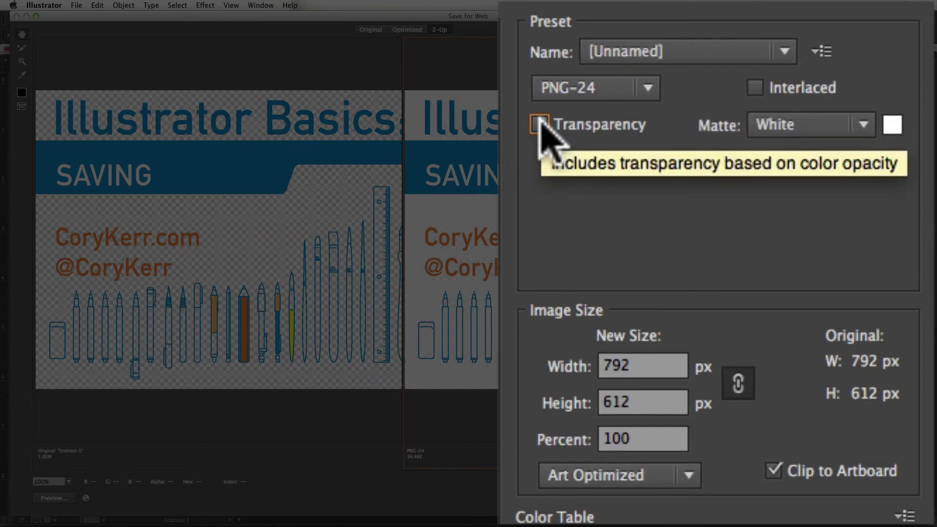
click(539, 125)
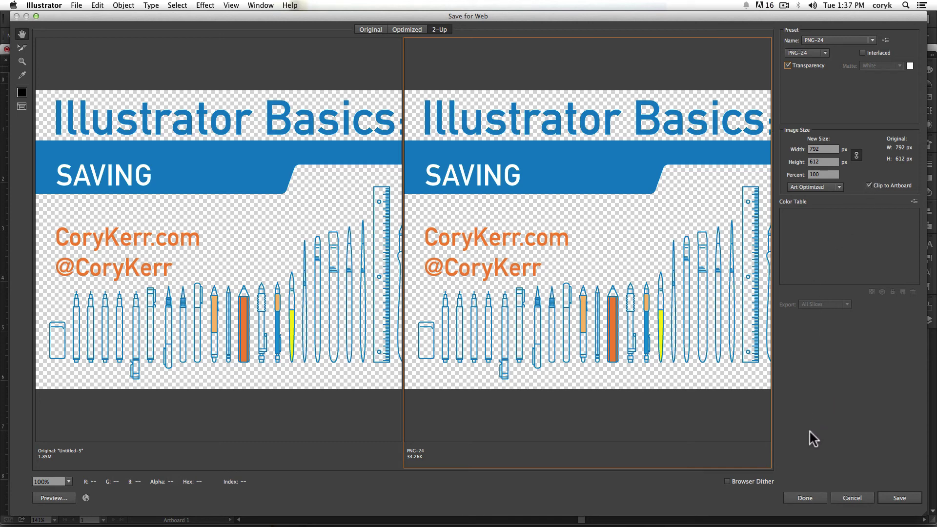
- Save the optimized PNG-24 image as Untitled-5 in the _shapebuilder folder
click(899, 499)
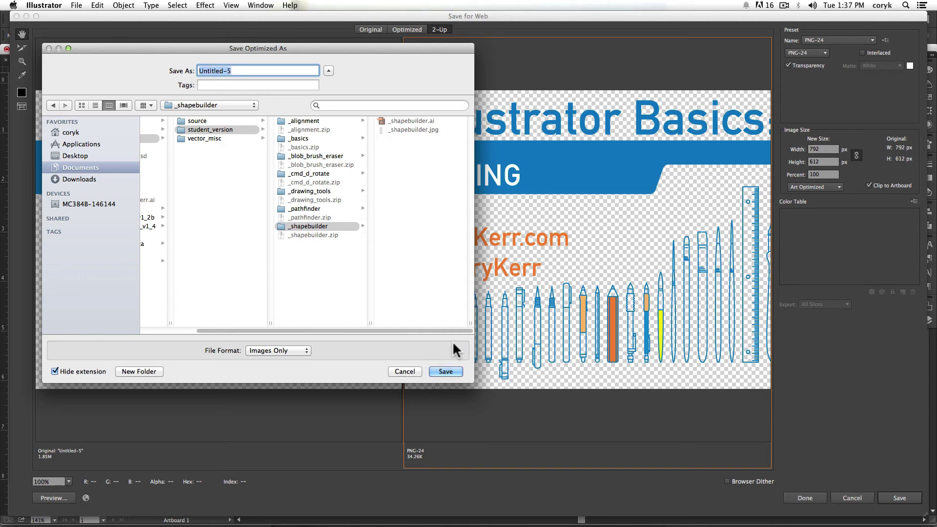
click(446, 372)
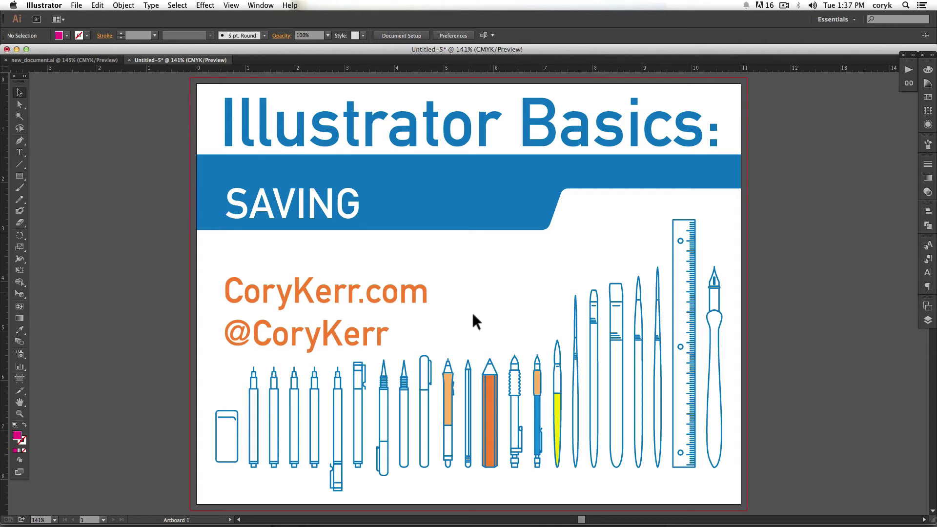
click(76, 6)
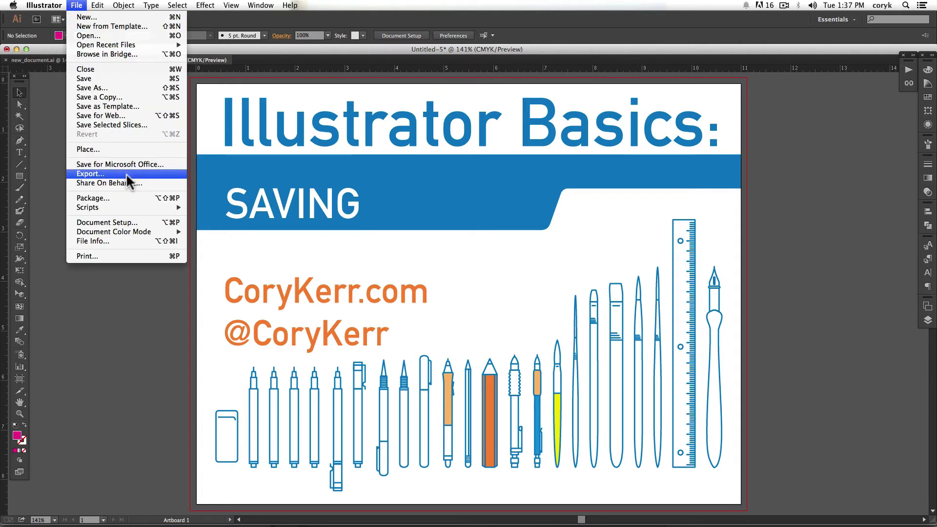
click(91, 174)
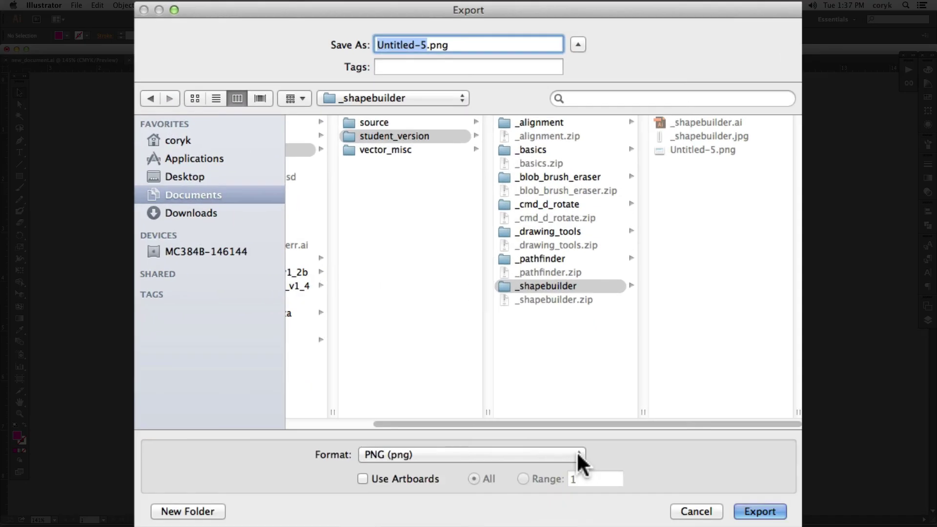
click(539, 347)
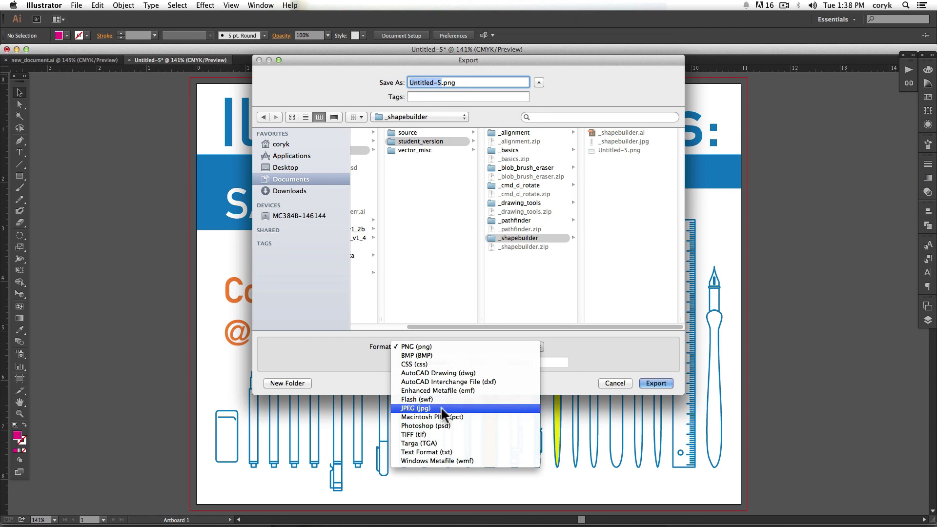
click(593, 371)
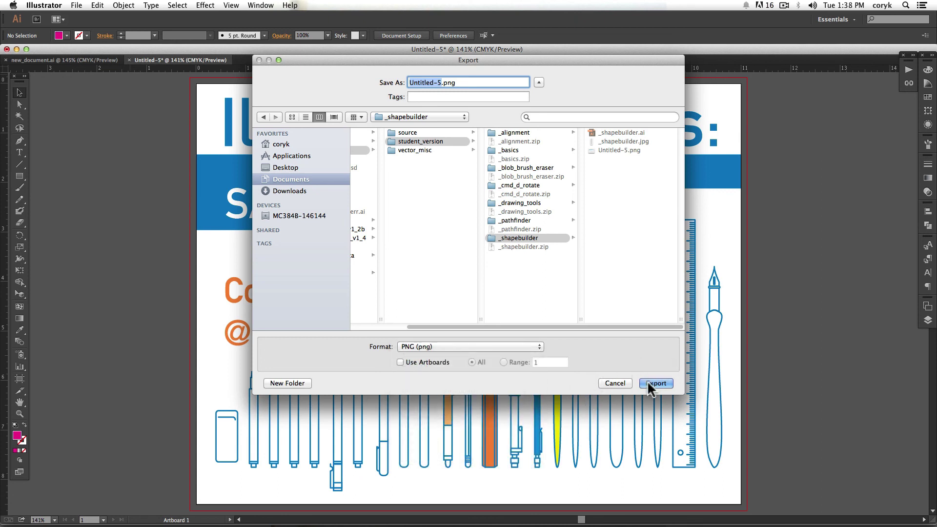
click(618, 384)
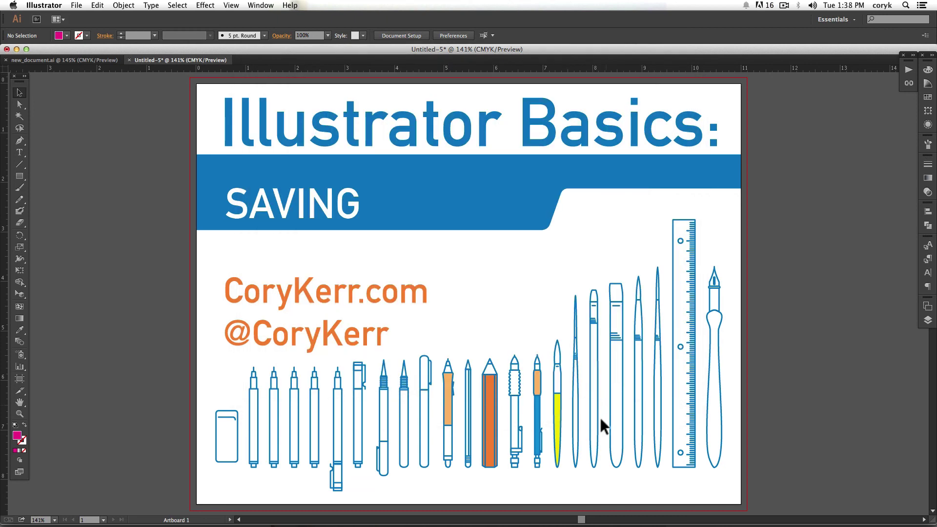